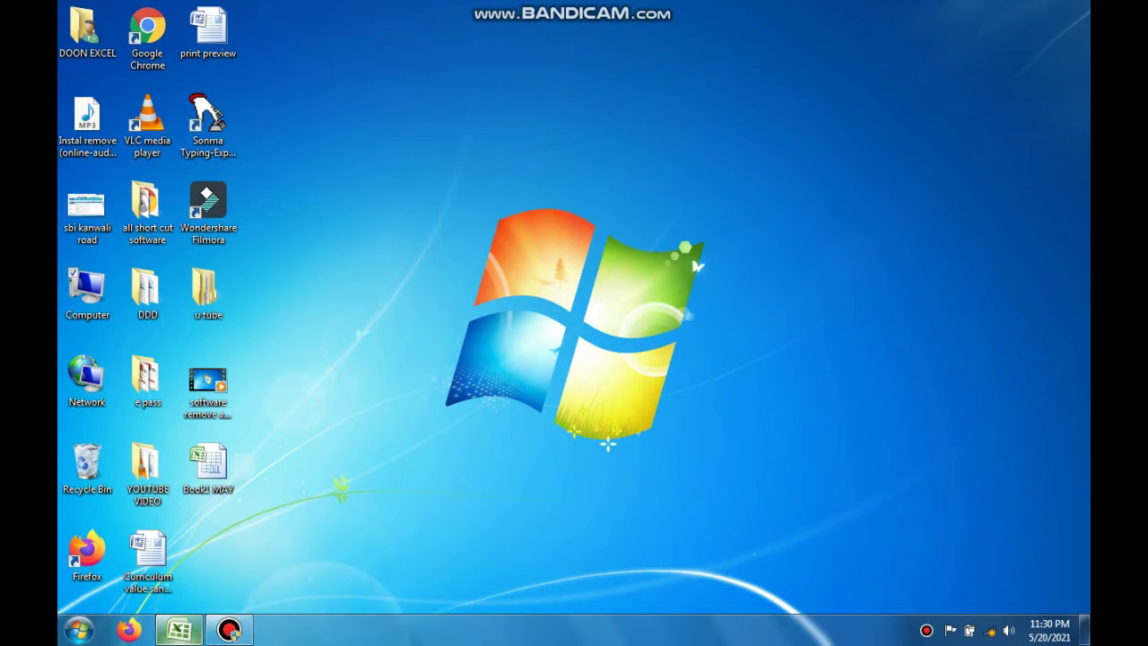
# - Restore the salary slip workbook and set an Encrypt Document password, entering and confirming it
pyautogui.click(178, 629)
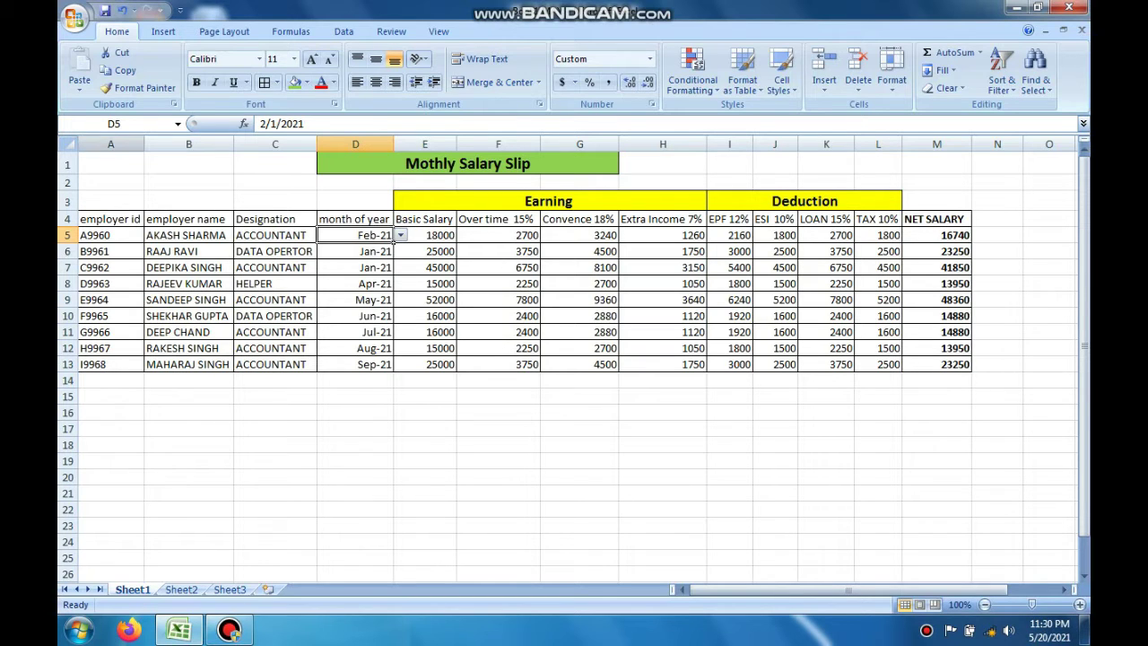
pyautogui.click(73, 16)
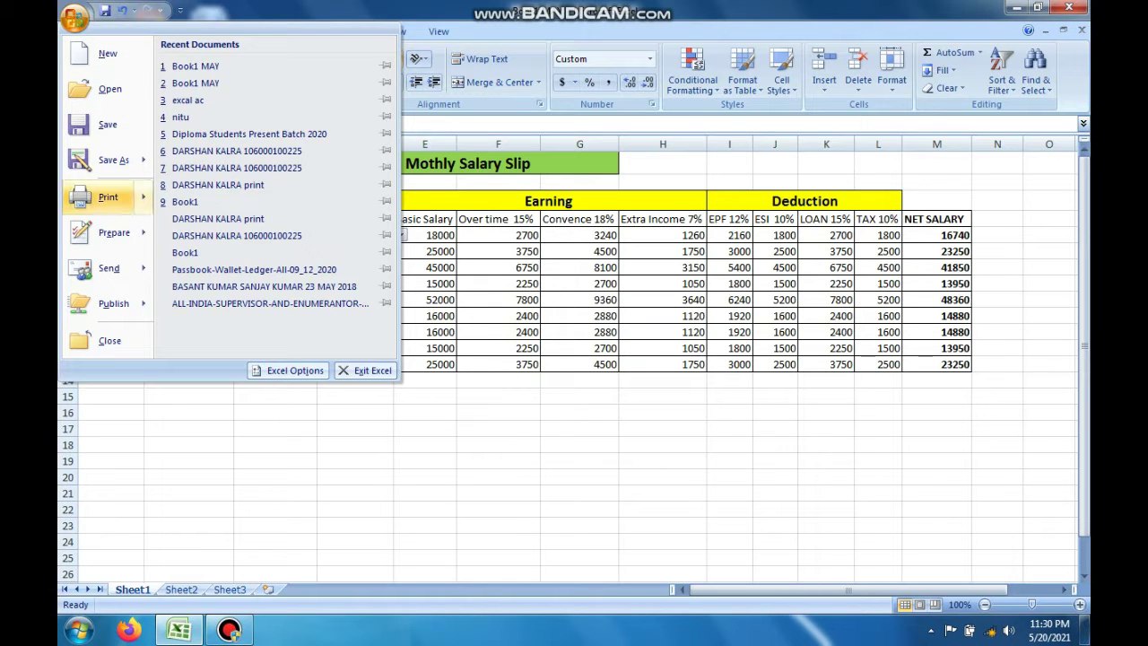
pyautogui.moveTo(112, 232)
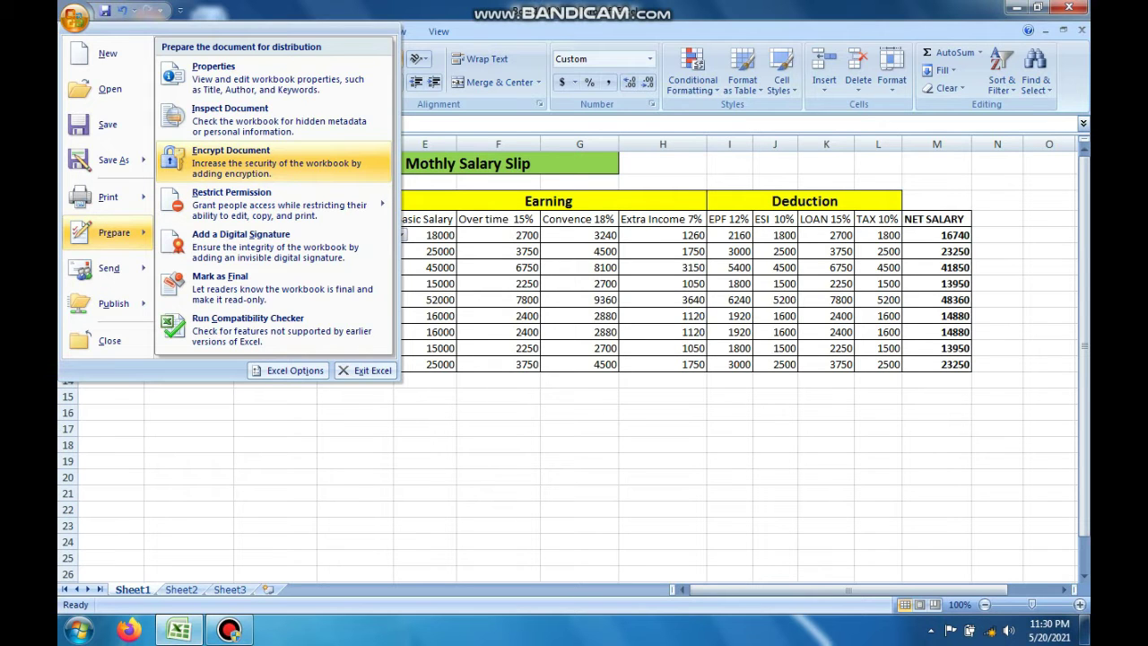
pyautogui.click(231, 157)
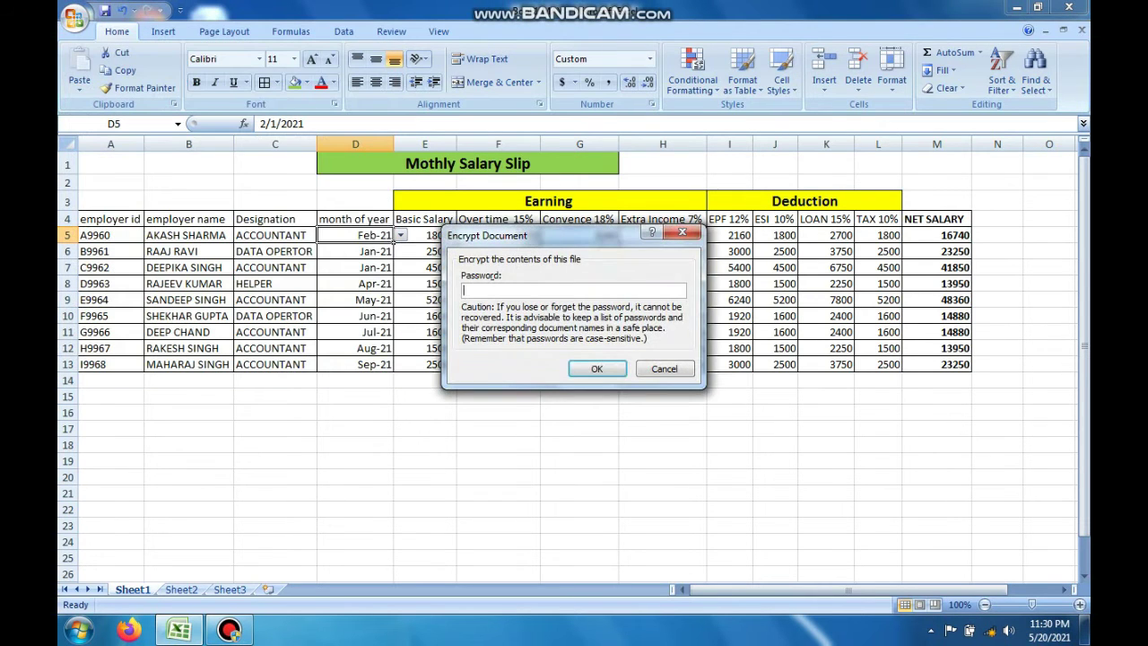
pyautogui.click(597, 369)
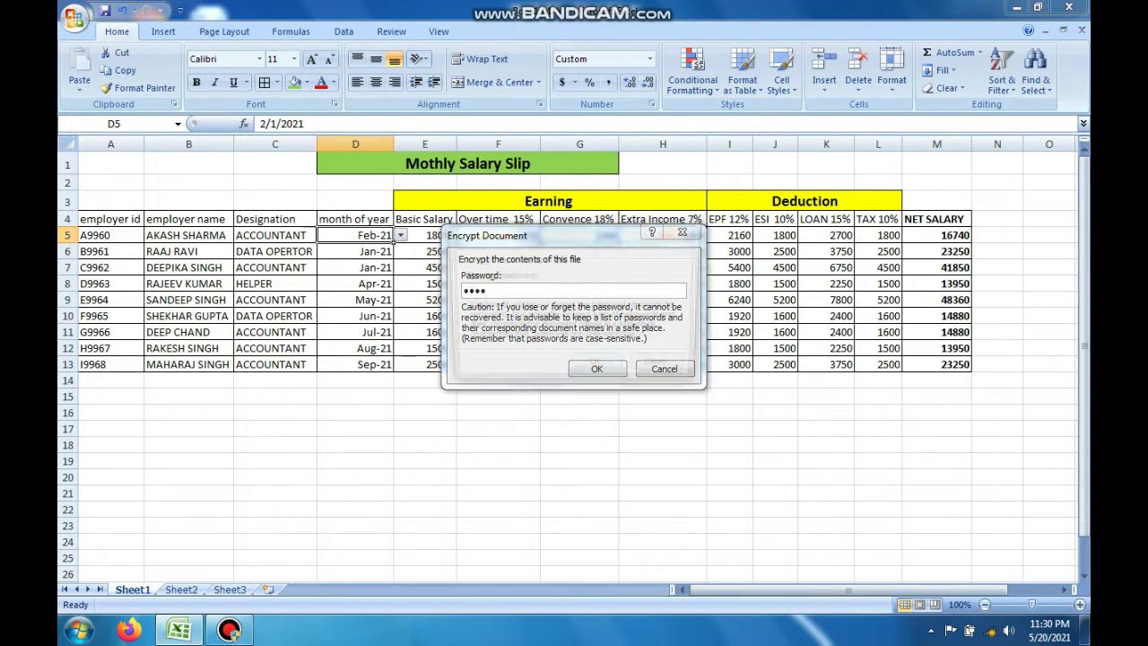
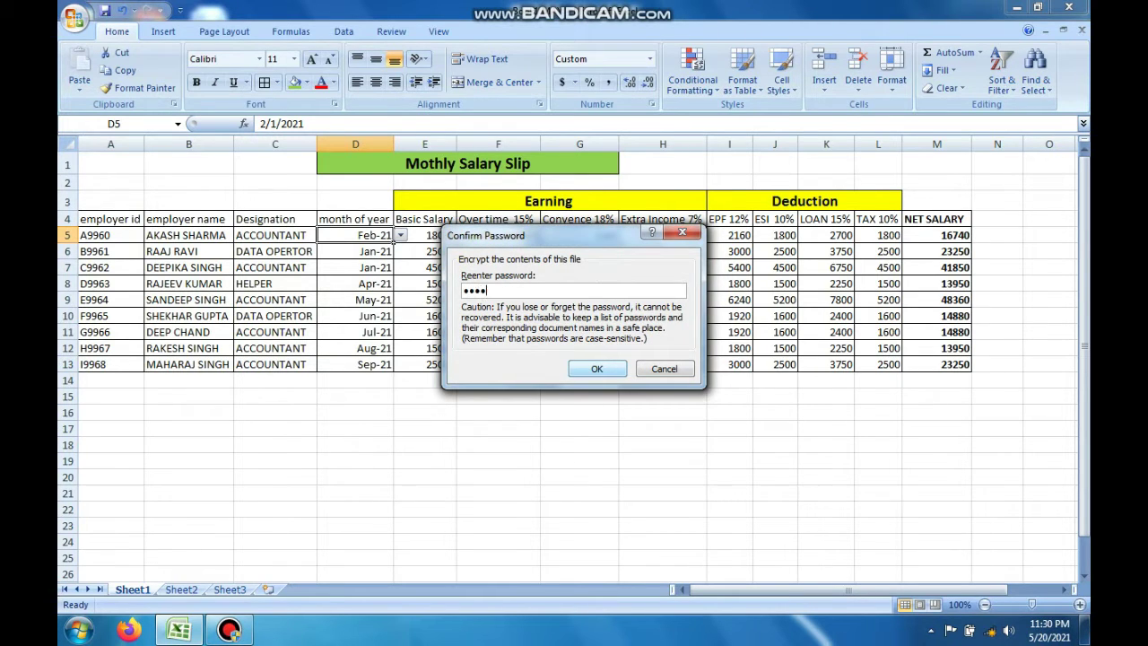
pyautogui.press('Return')
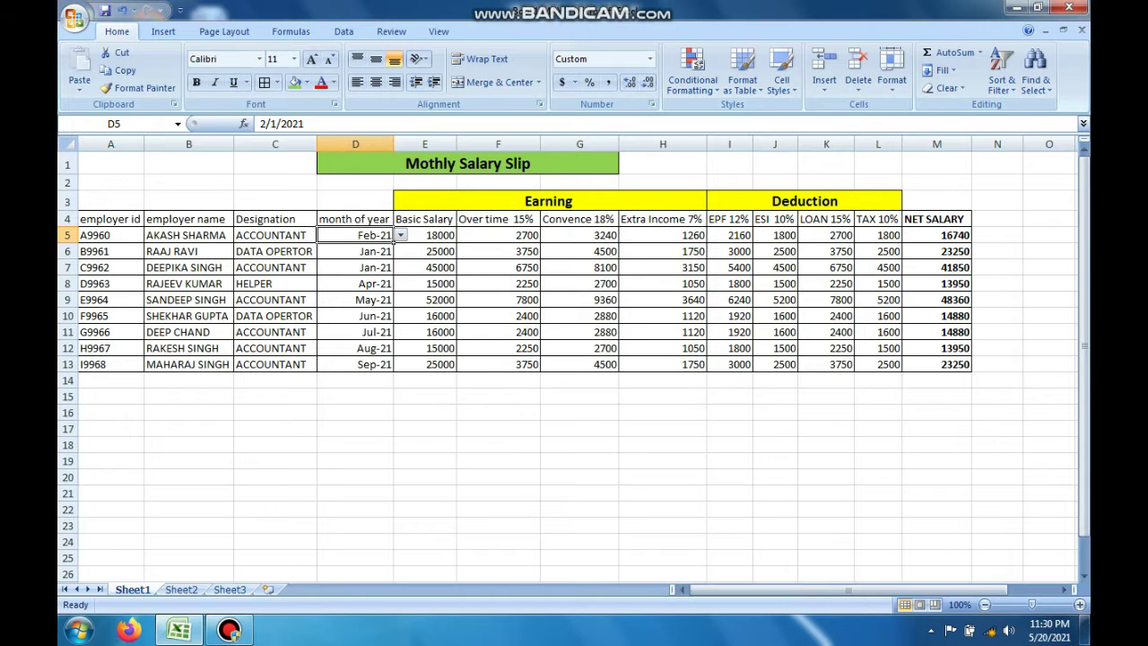
# - Save and close Book1 MAY.xlsx, then reopen it by entering its open password
pyautogui.click(1069, 8)
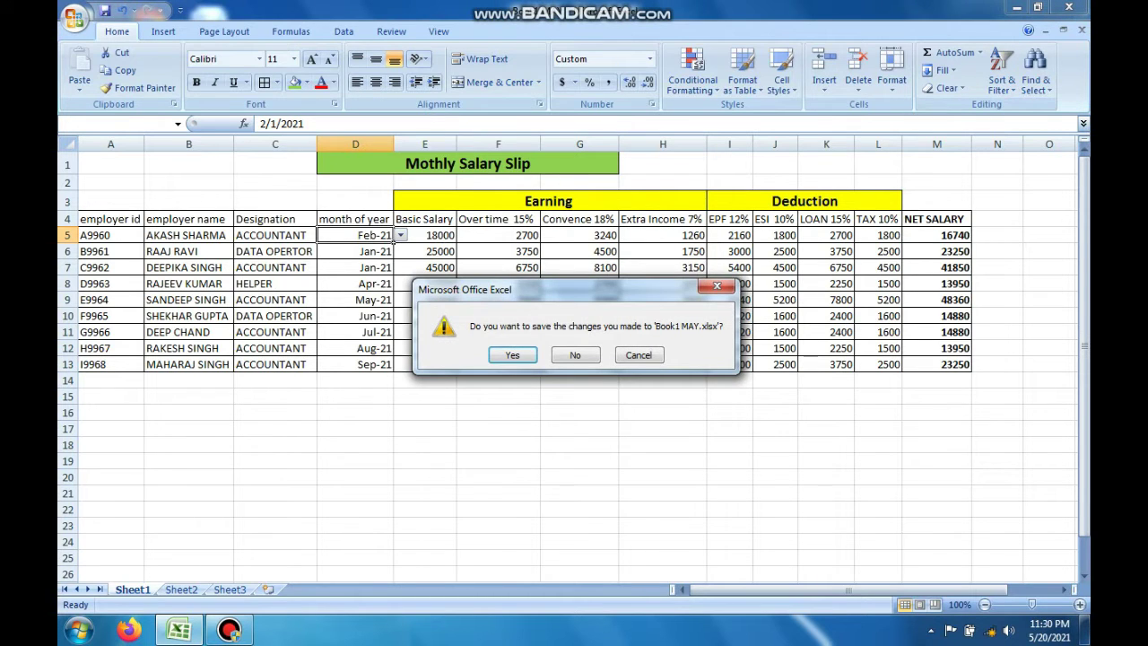
pyautogui.press('Return')
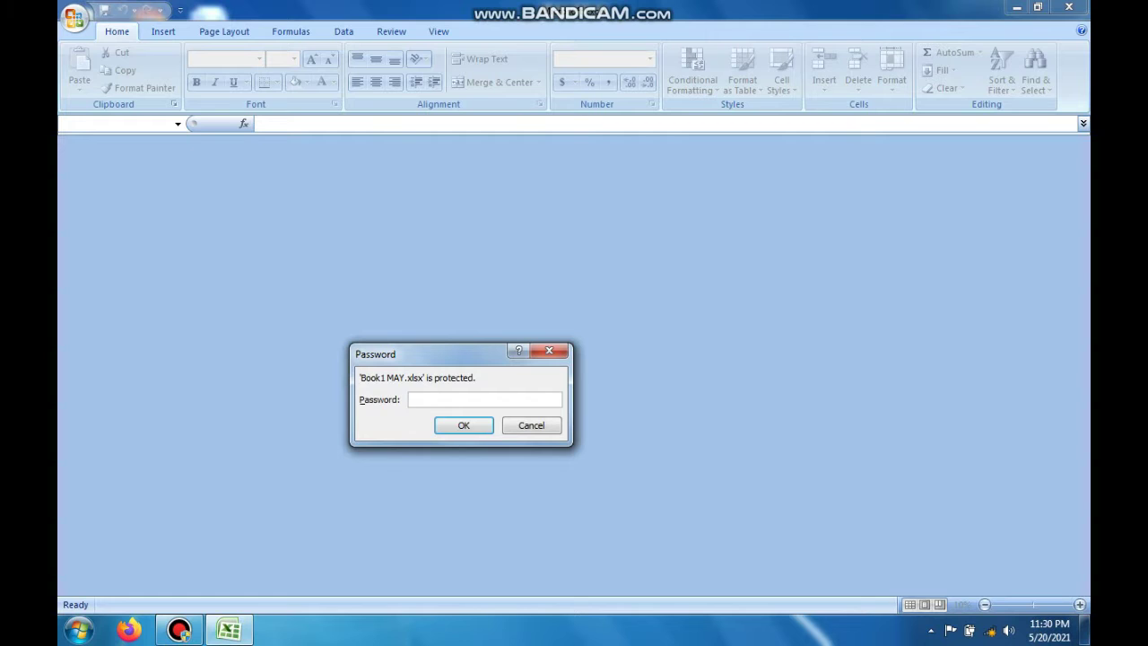
pyautogui.press('Return')
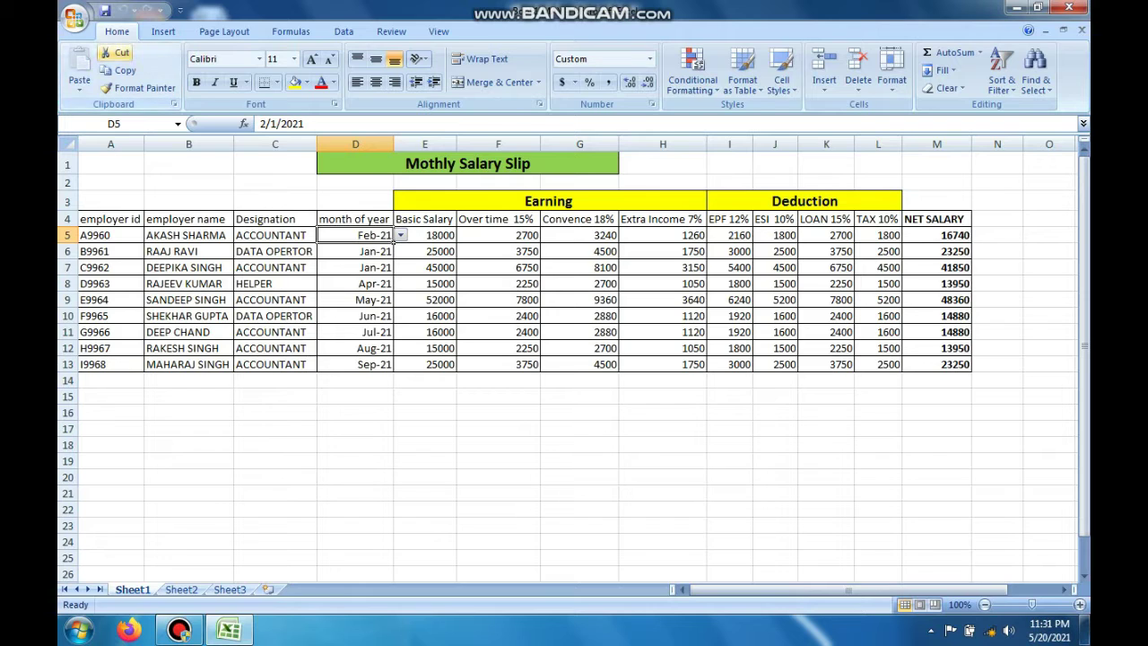
# - Clear the Encrypt Document password so the workbook opens without one
pyautogui.click(73, 16)
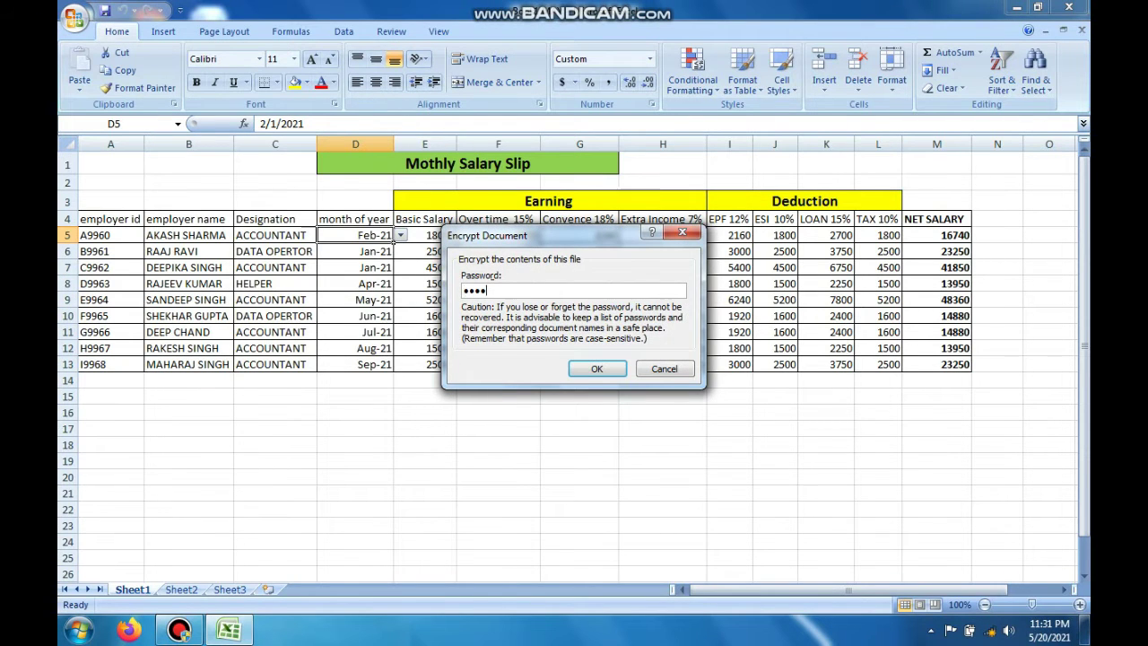
pyautogui.press('BackSpace')
pyautogui.press('BackSpace')
pyautogui.press('BackSpace')
pyautogui.press('BackSpace')
pyautogui.press('Return')
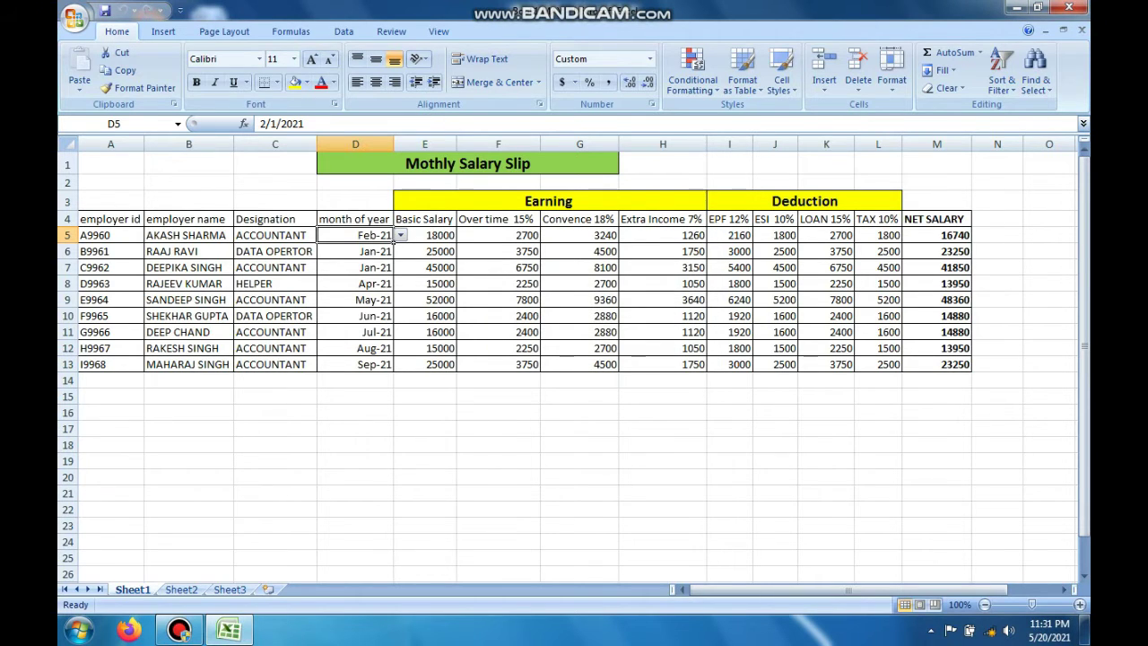
# - Close Excel and reopen Book1 MAY from the desktop
pyautogui.click(1068, 9)
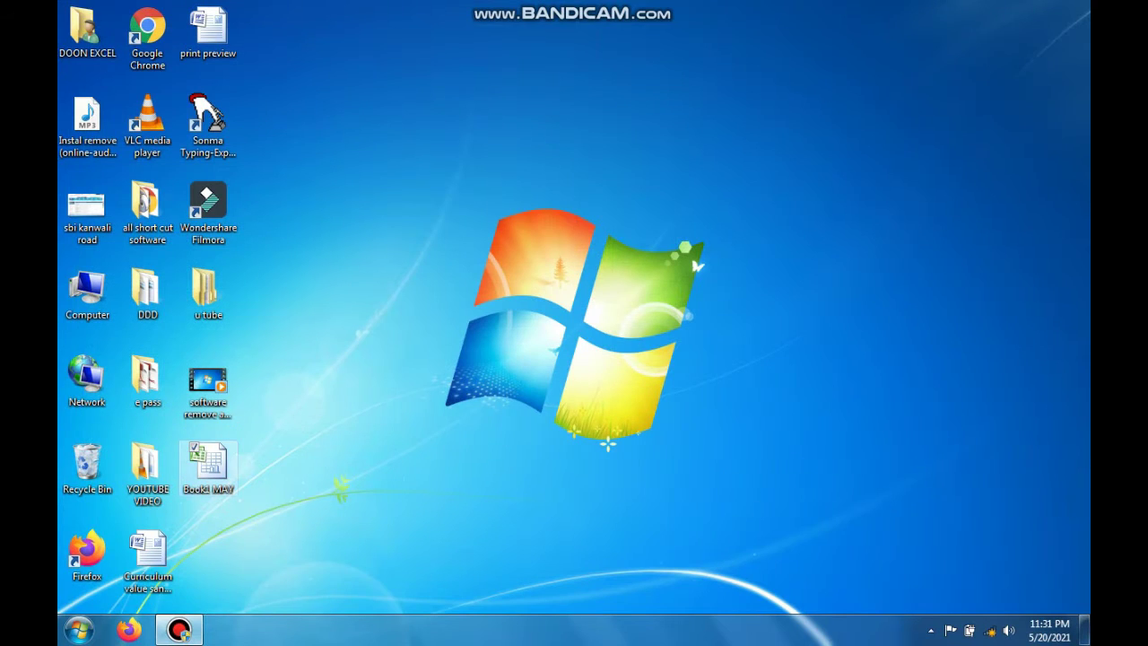
pyautogui.click(208, 465)
pyautogui.doubleClick(209, 465)
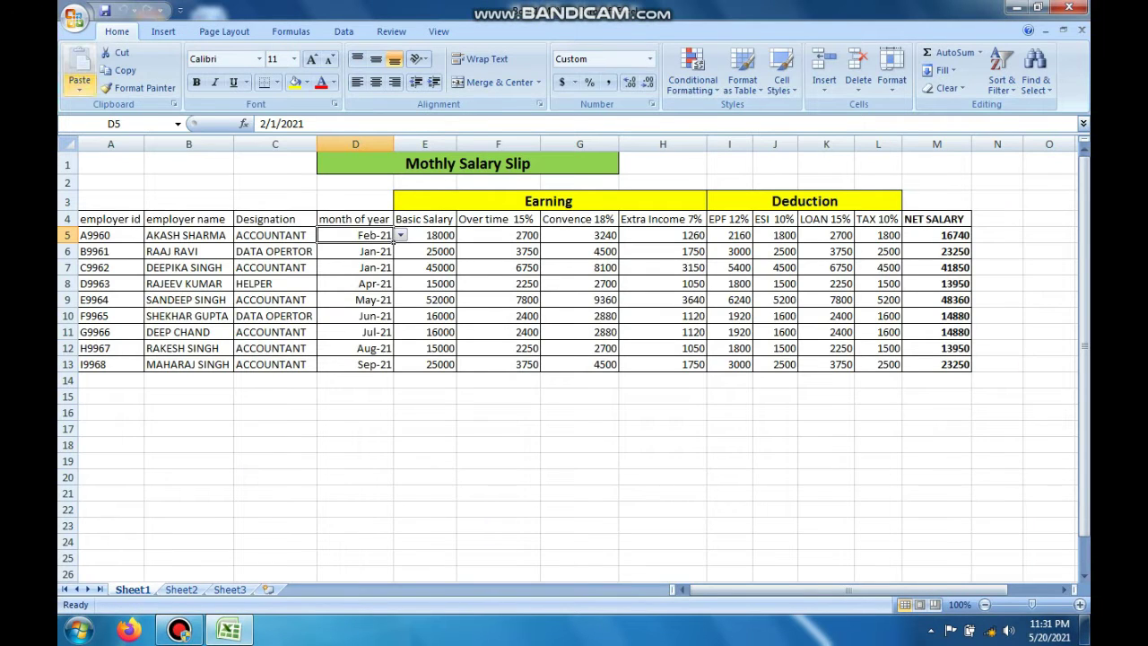
# - Set and confirm a new Encrypt Document password on the salary workbook, then close Excel
pyautogui.click(74, 16)
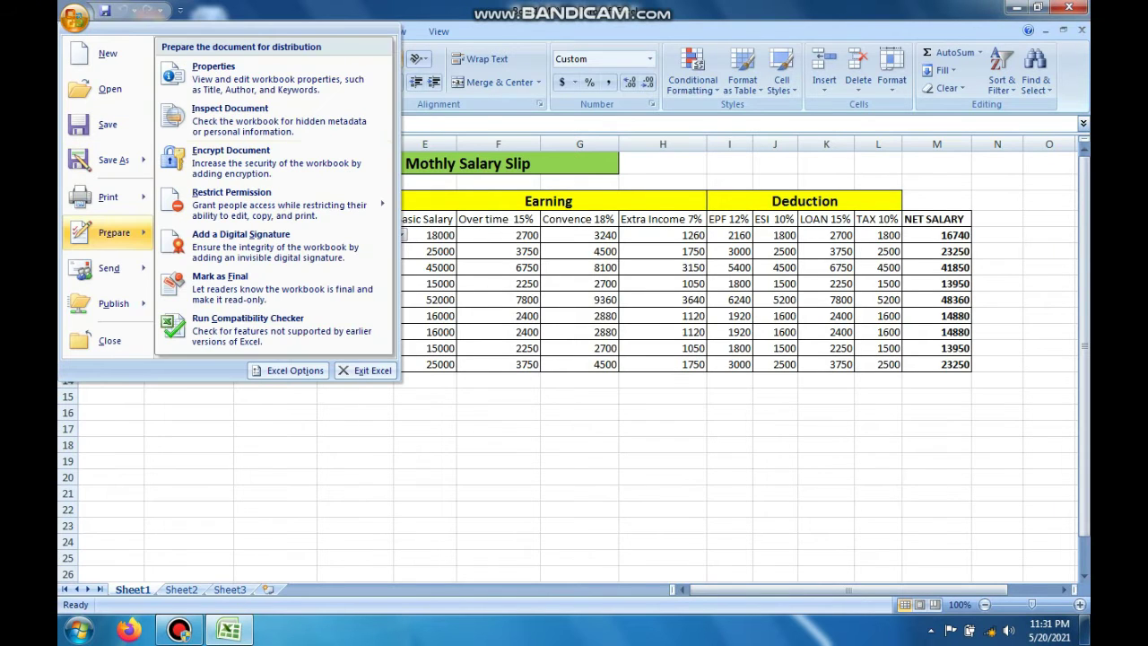
pyautogui.click(230, 157)
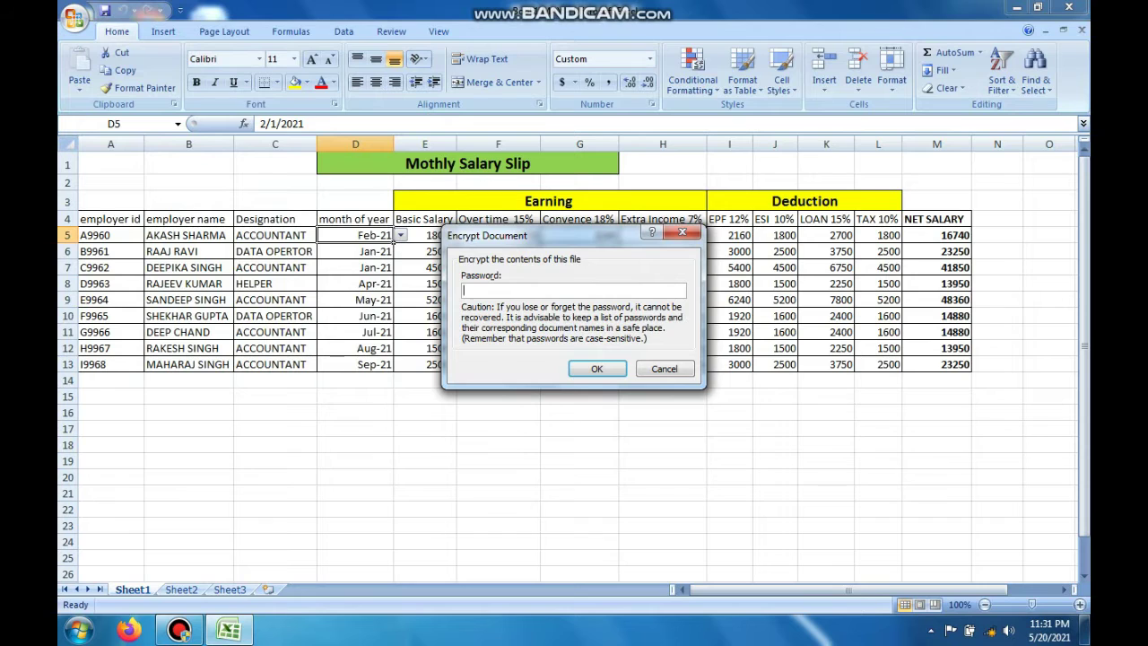
pyautogui.press('Return')
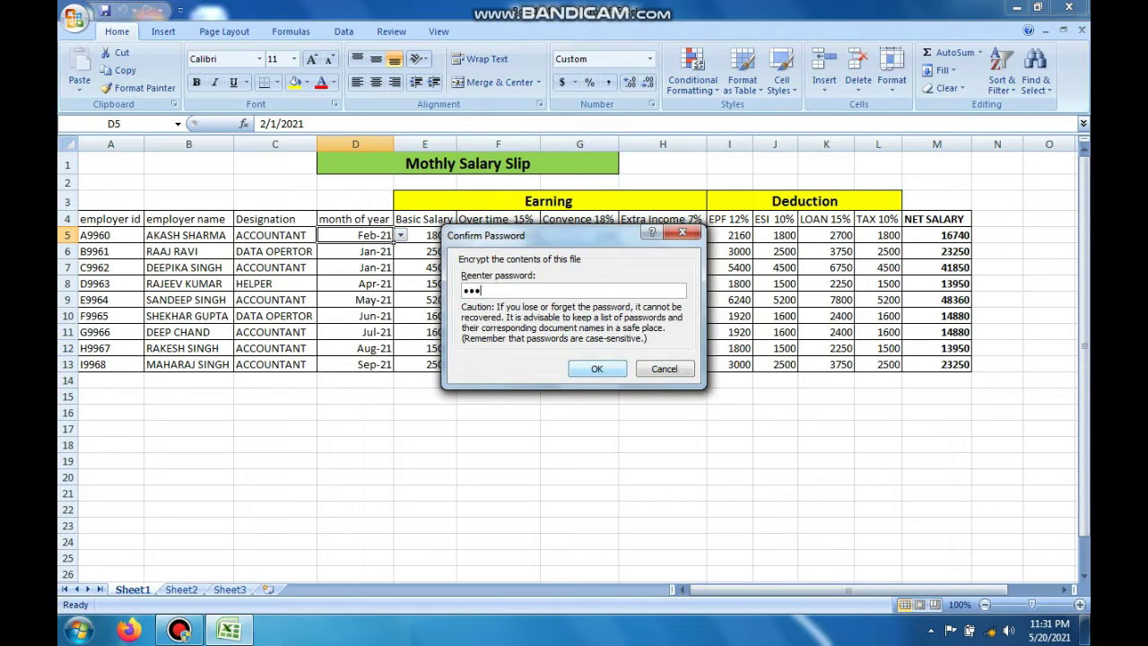
pyautogui.press('Return')
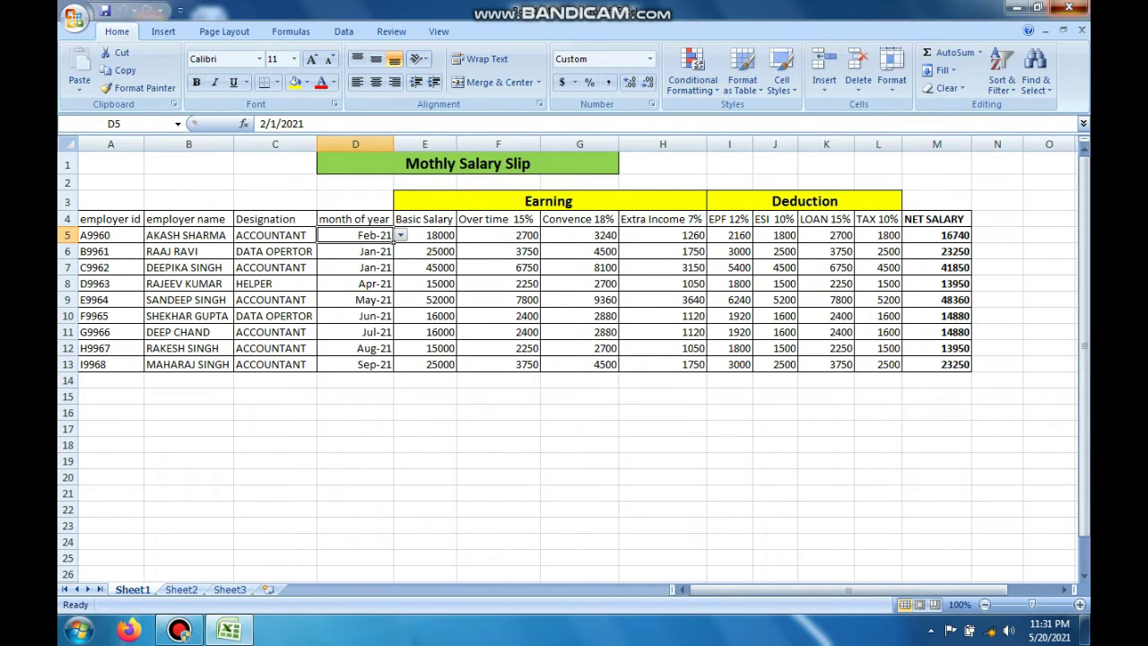
pyautogui.click(1068, 7)
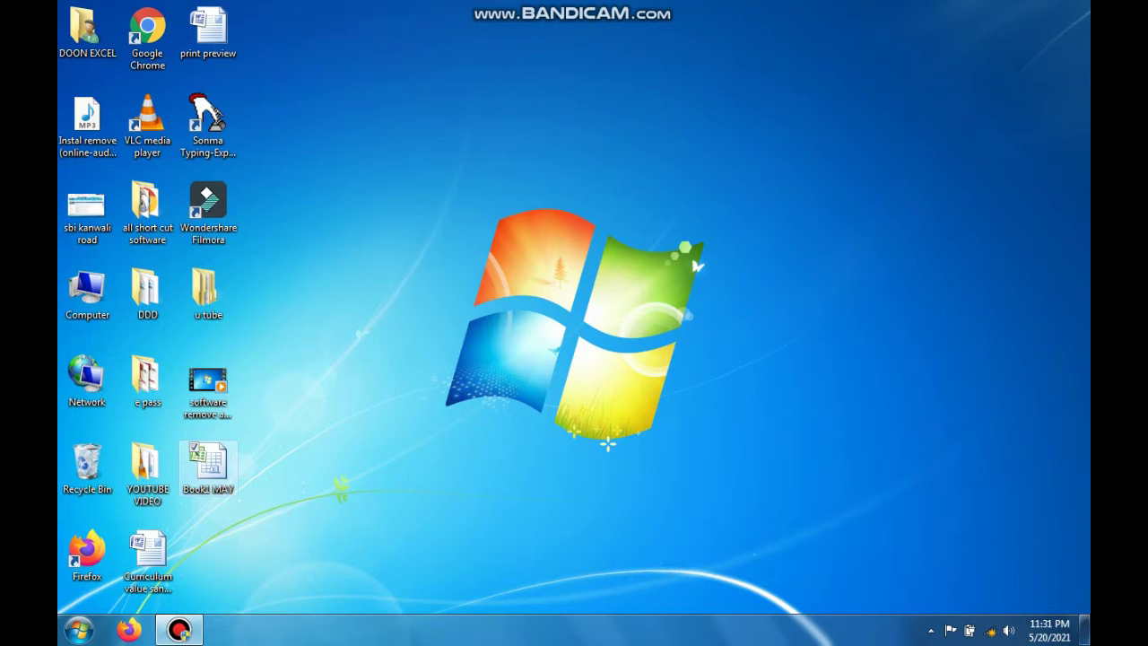
# - Reopen Book1 MAY from the desktop with its password and bring up the Office button menu
pyautogui.doubleClick(208, 464)
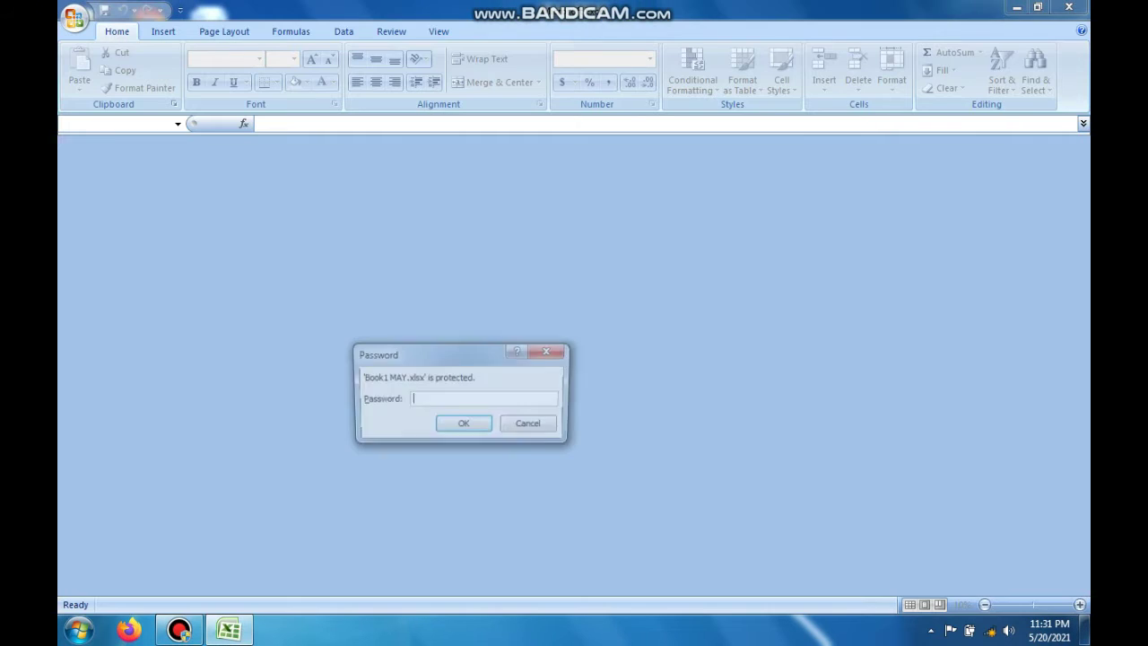
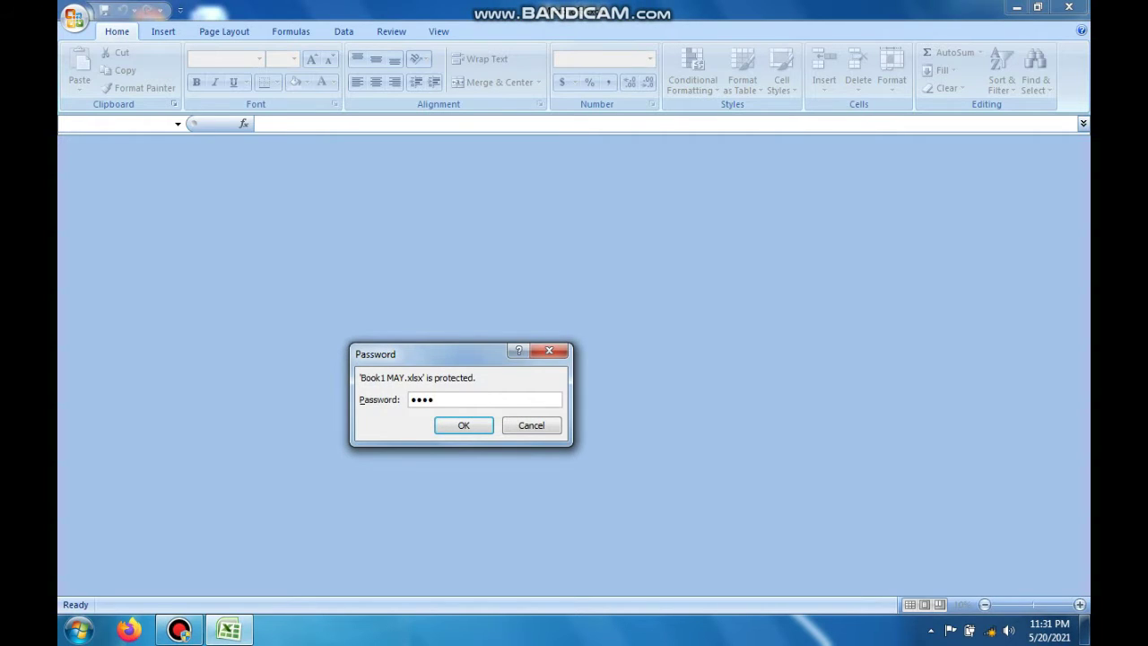
pyautogui.press('Return')
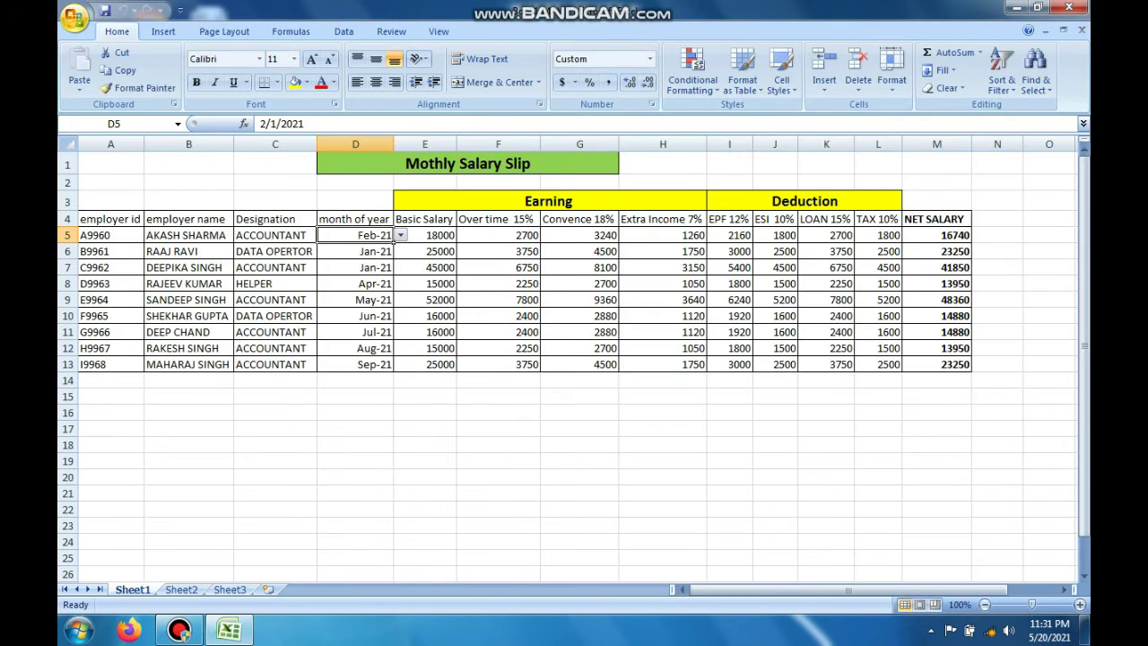
pyautogui.click(73, 18)
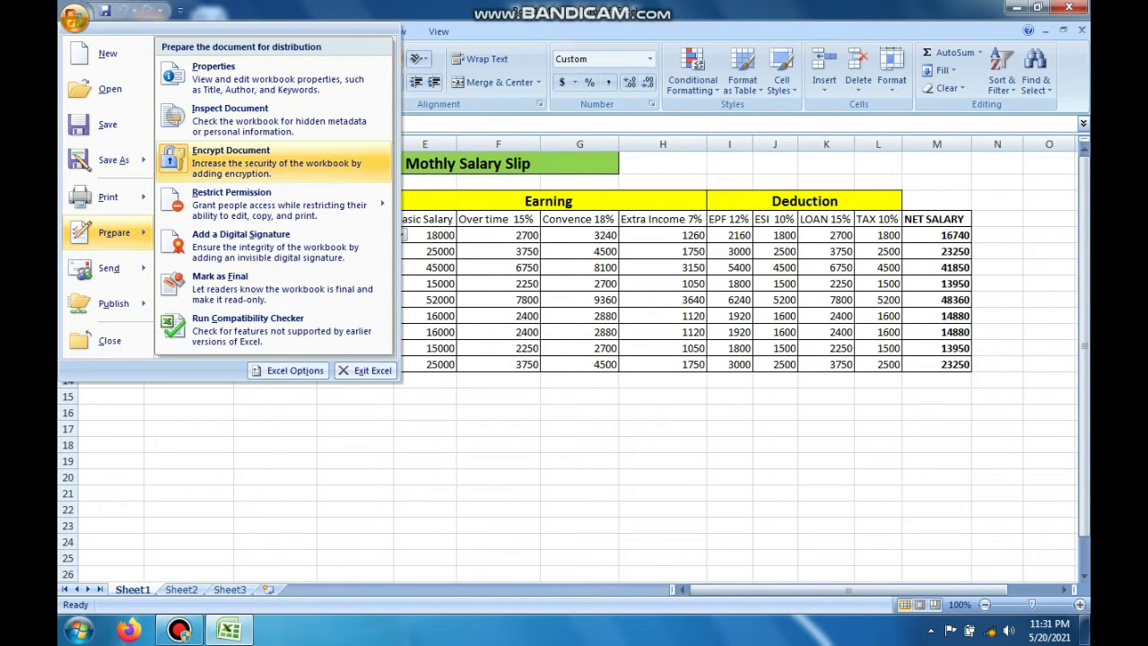
# - Choose Encrypt Document, then enter a four-character password and confirm it
pyautogui.click(230, 160)
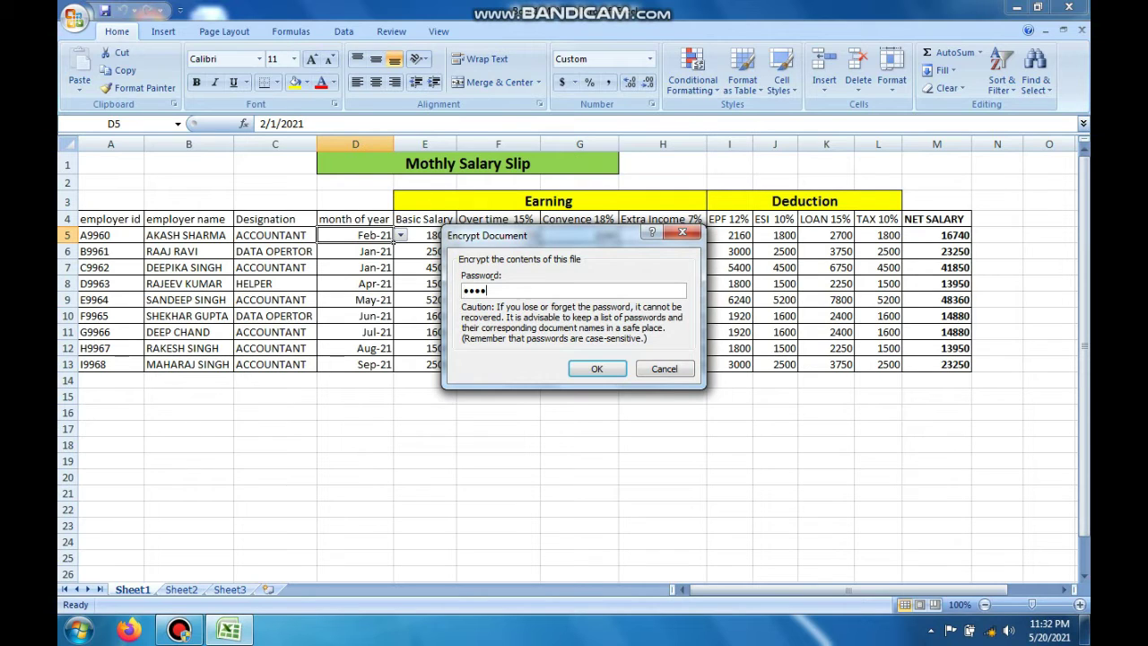
pyautogui.press('Return')
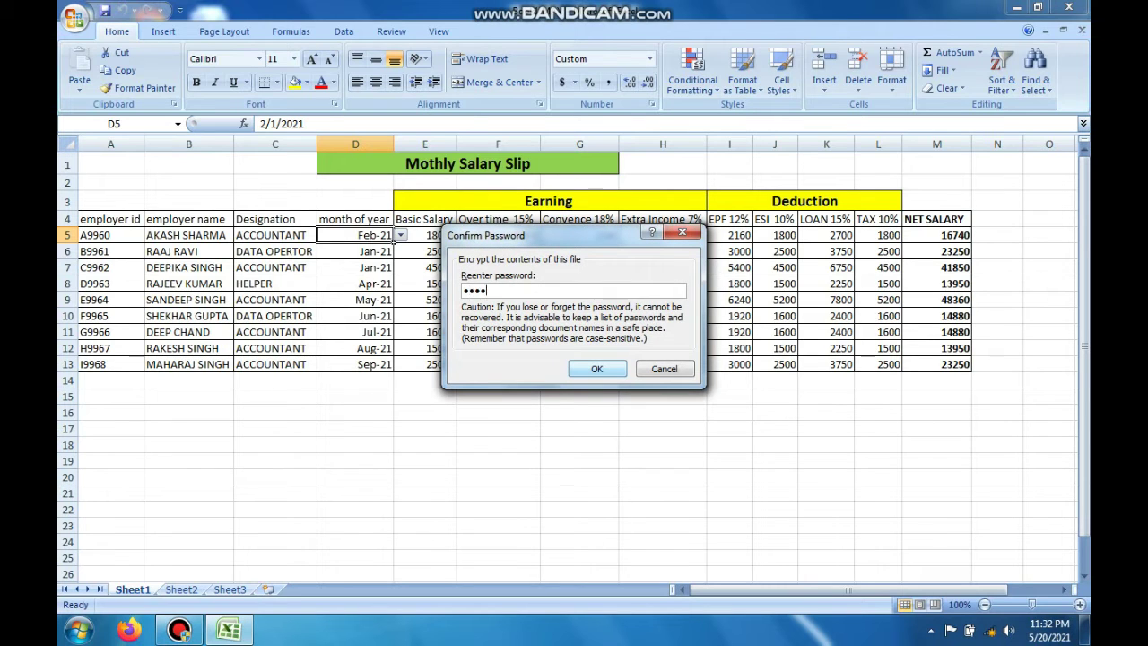
pyautogui.press('Return')
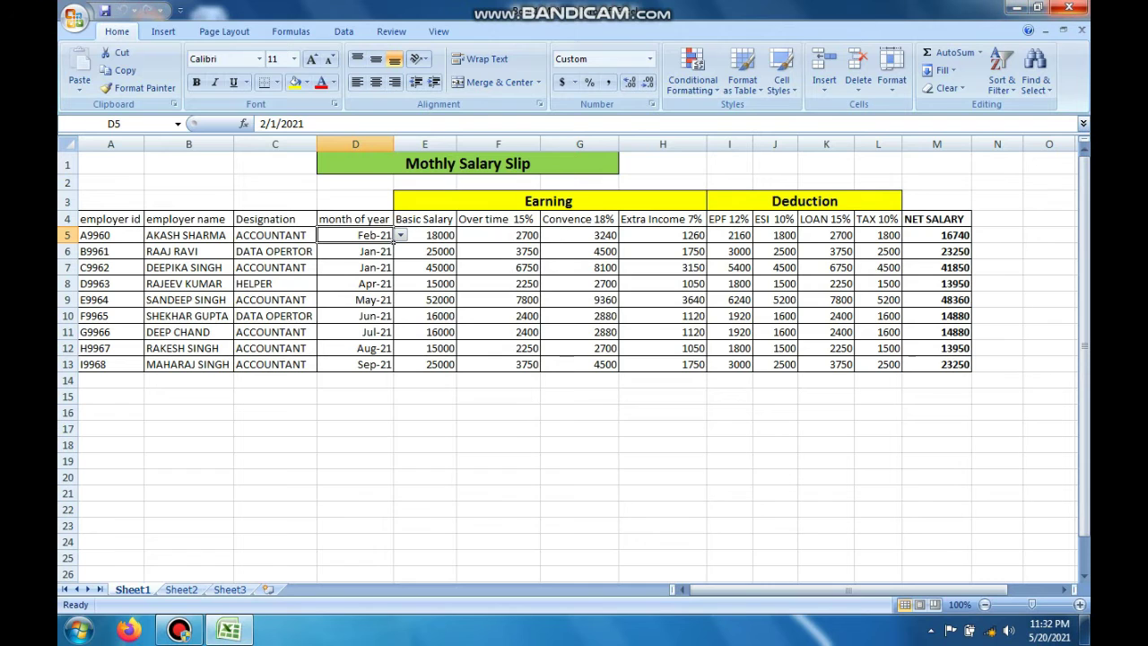
# - Close Excel, reopen Book1 MAY, submit a wrong password, and close Excel after the error
pyautogui.hotkey('alt', 'F4')
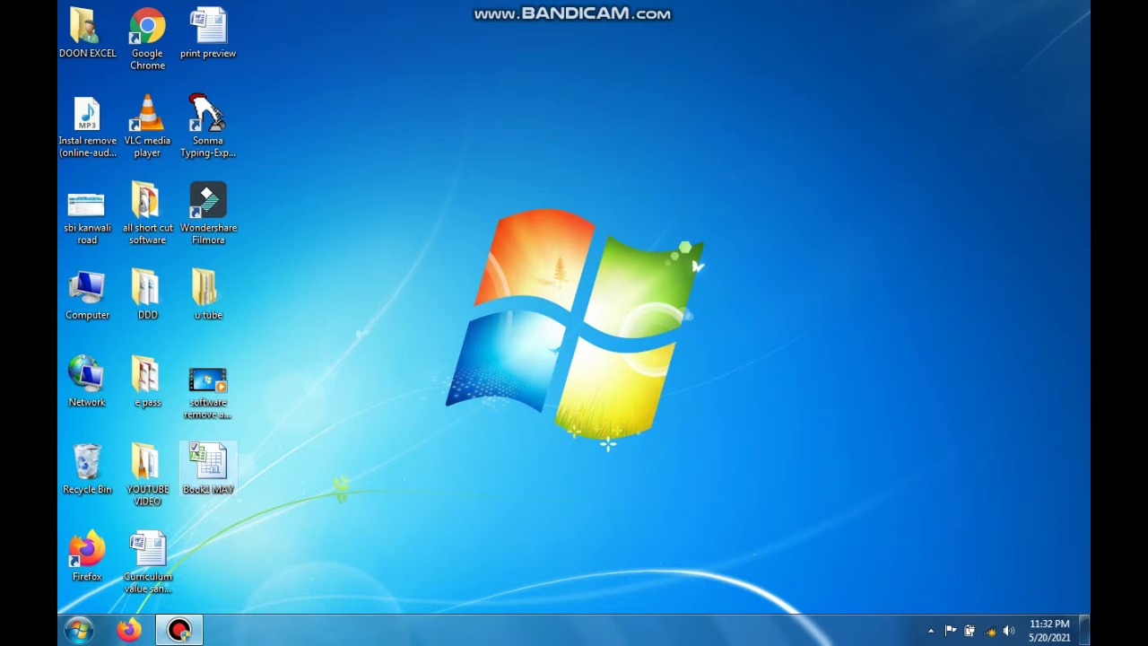
pyautogui.click(208, 466)
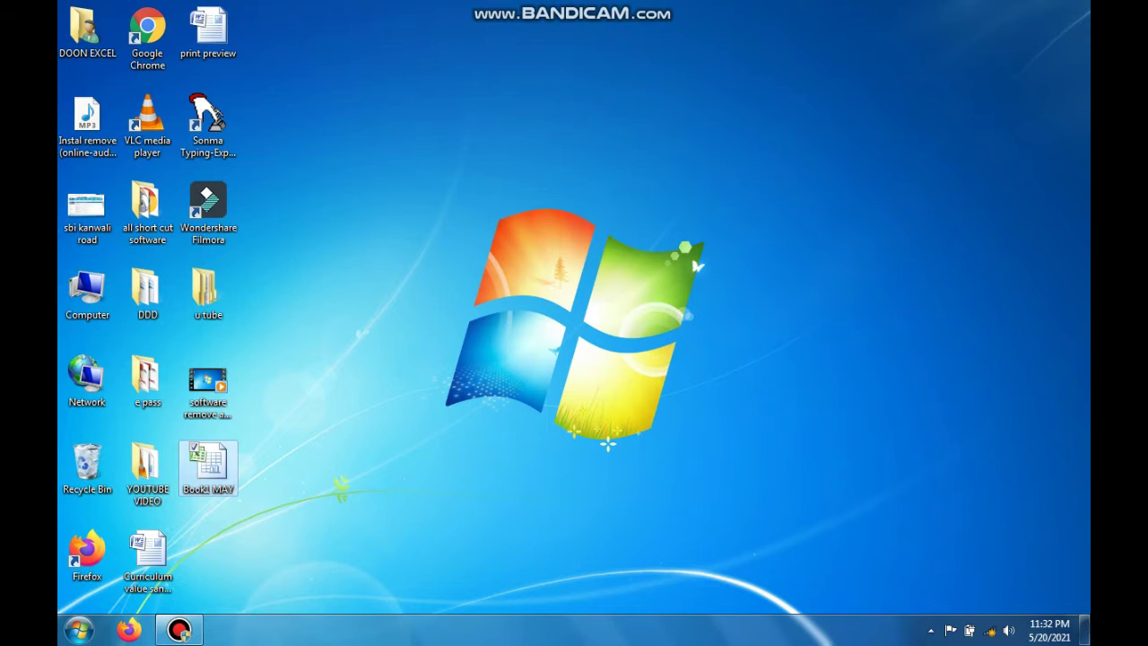
pyautogui.doubleClick(208, 466)
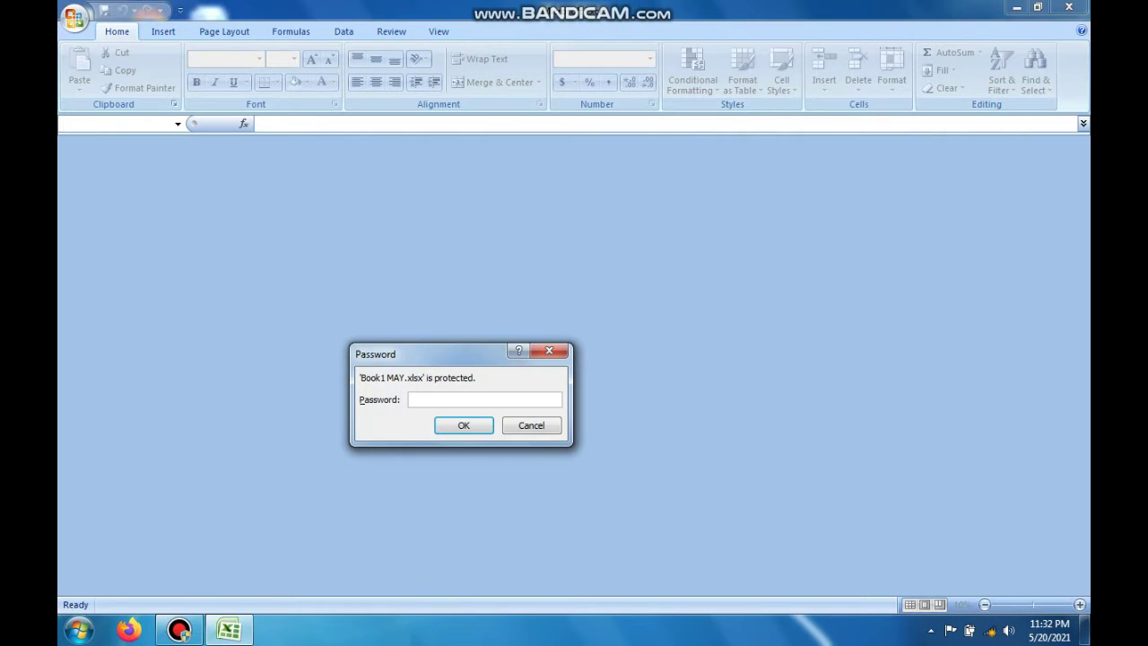
pyautogui.press('Return')
pyautogui.press('Return')
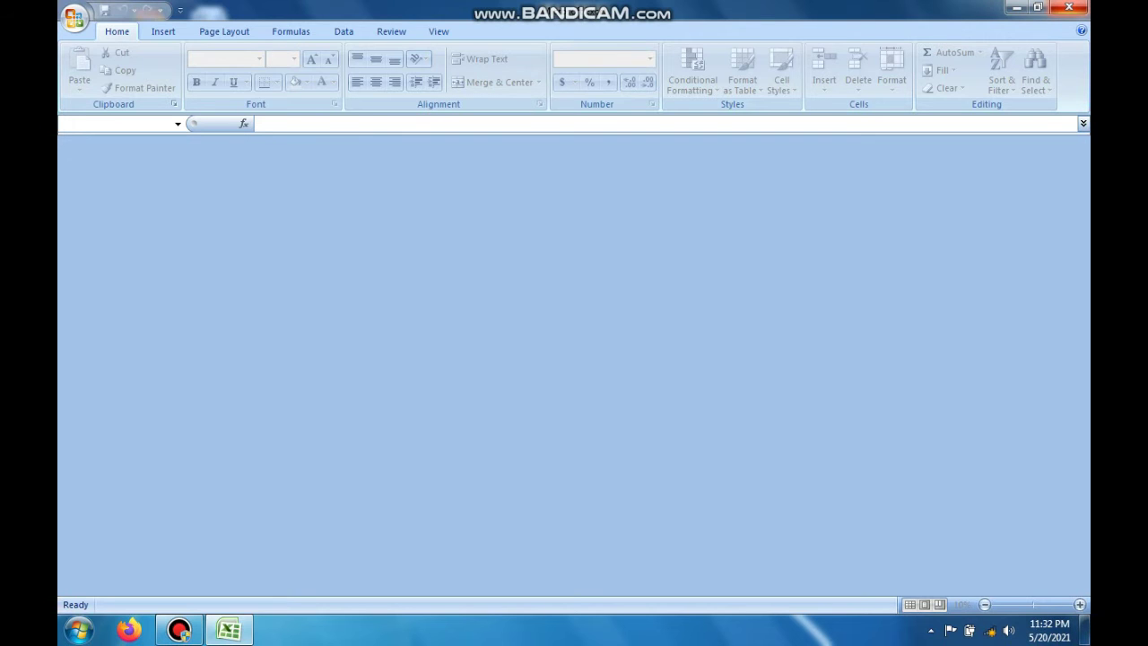
pyautogui.click(1069, 7)
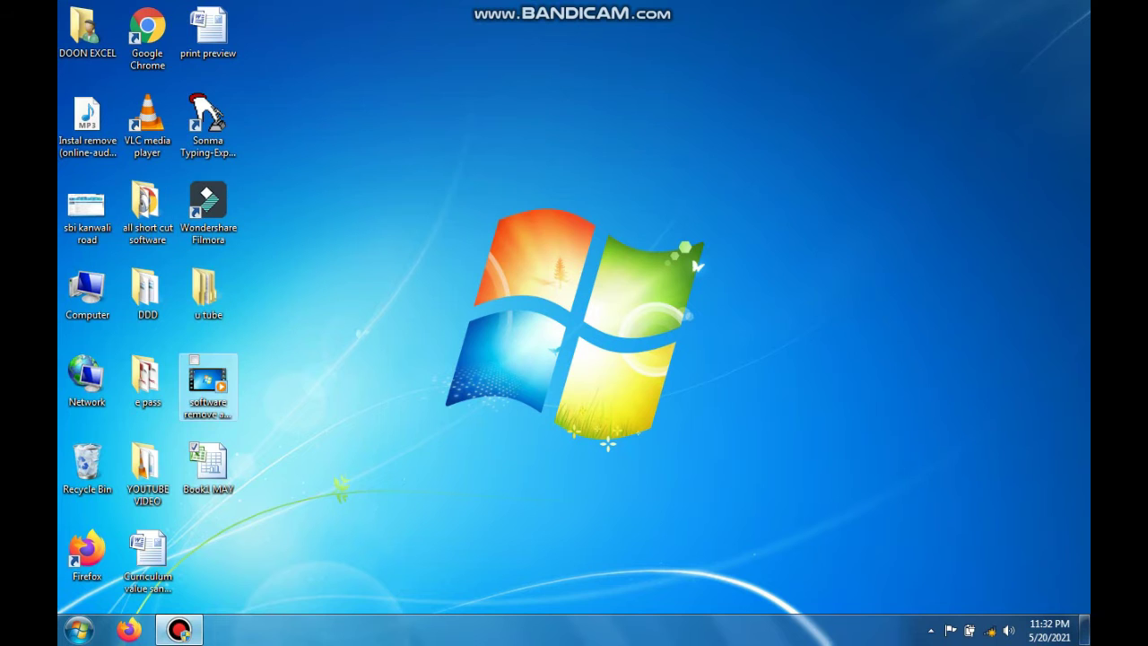
# - Open Book1 MAY with the correct password to view the salary slip, then close Excel
pyautogui.doubleClick(208, 466)
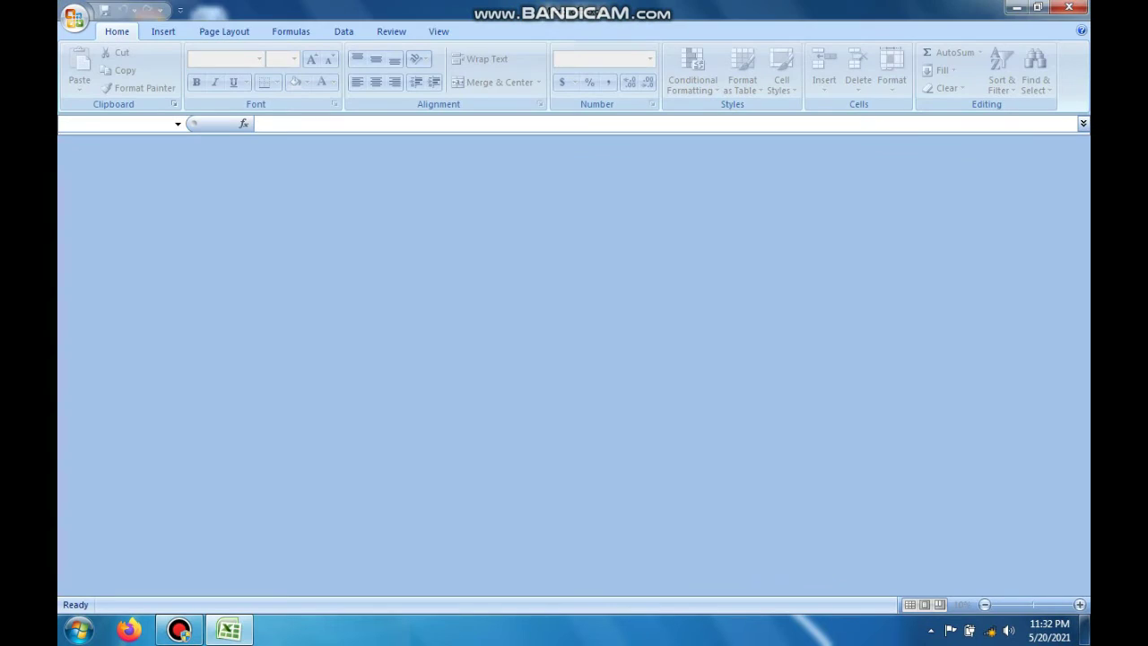
pyautogui.write('•••')
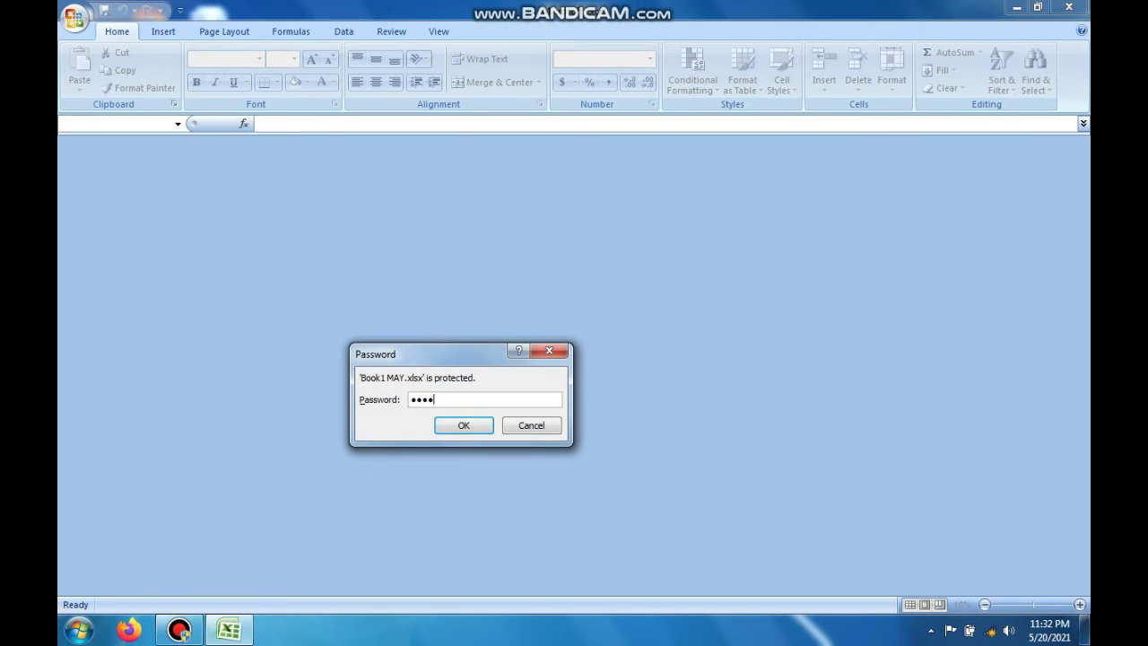
pyautogui.press('Return')
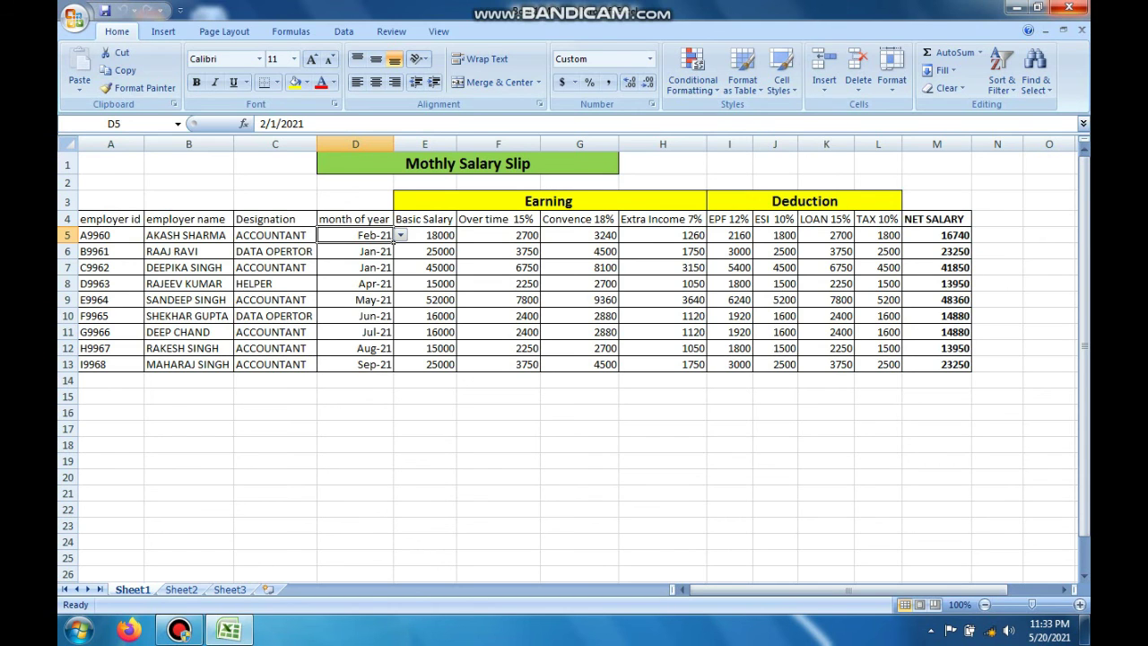
pyautogui.click(1067, 8)
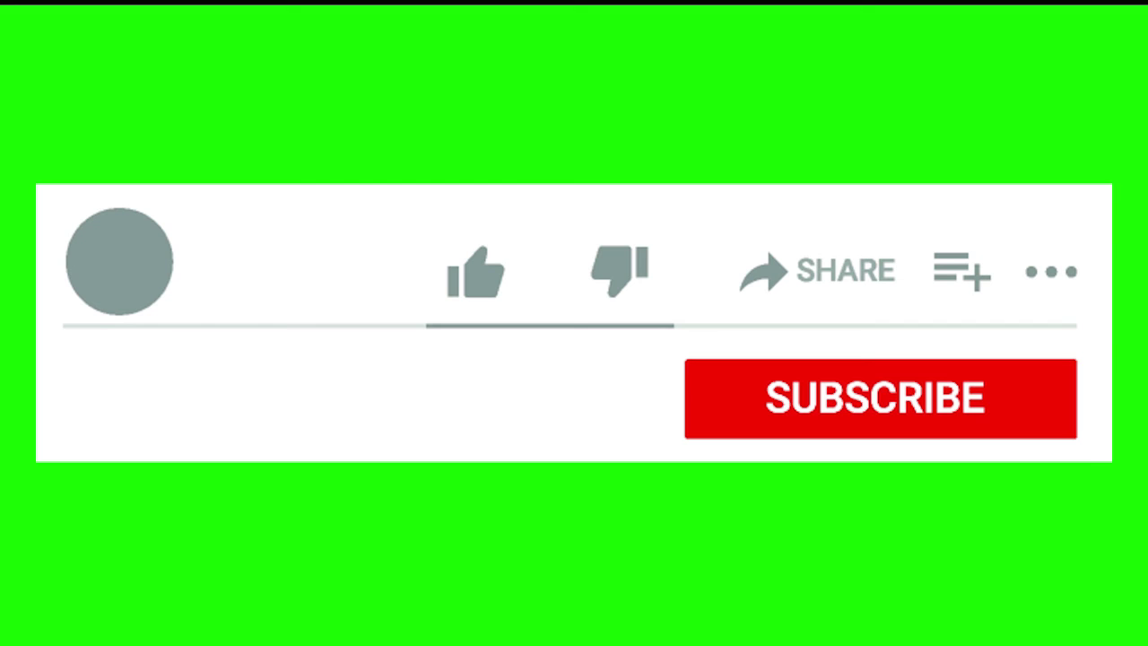